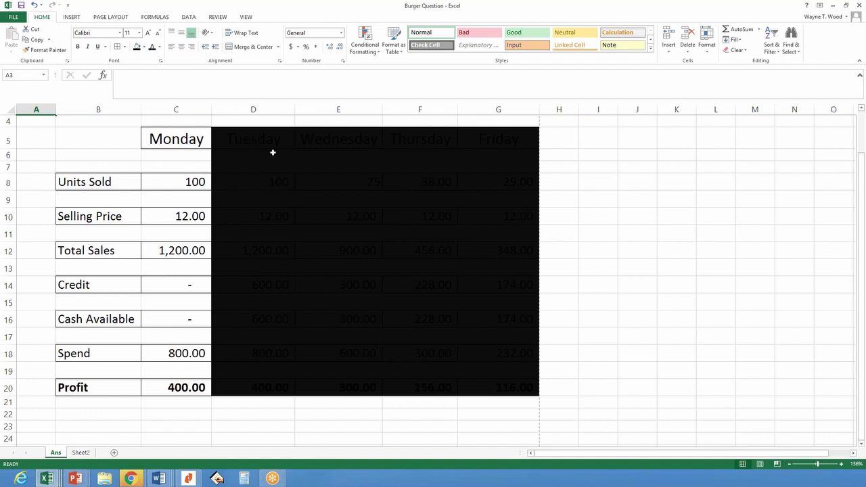
Remove the black fill from the Tuesday column, cells D5 to D20, to reveal its figures
click(254, 131)
drag(254, 131, 251, 395)
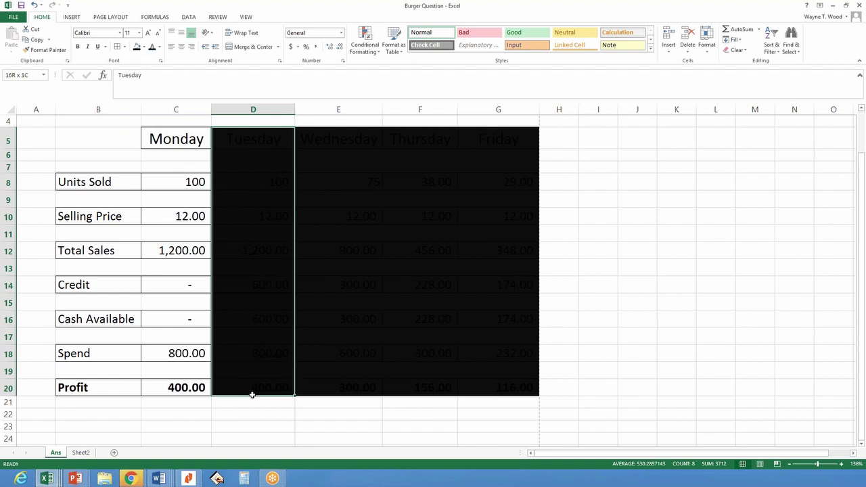
click(144, 46)
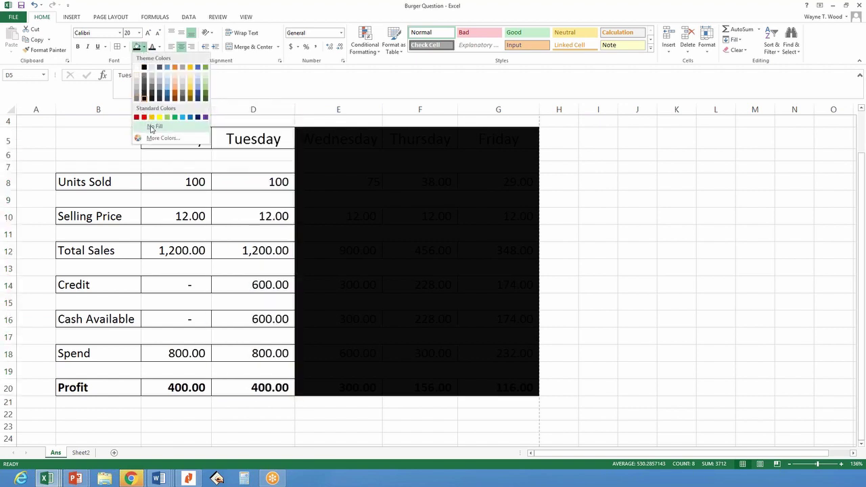
click(136, 85)
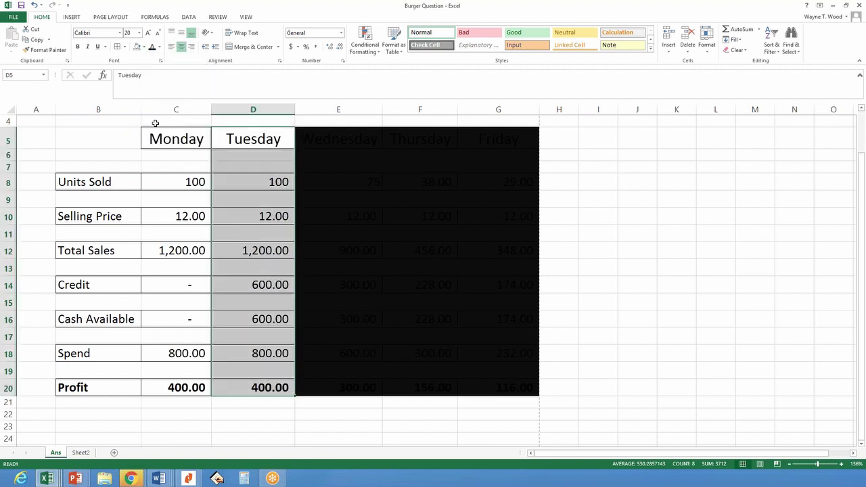
click(637, 184)
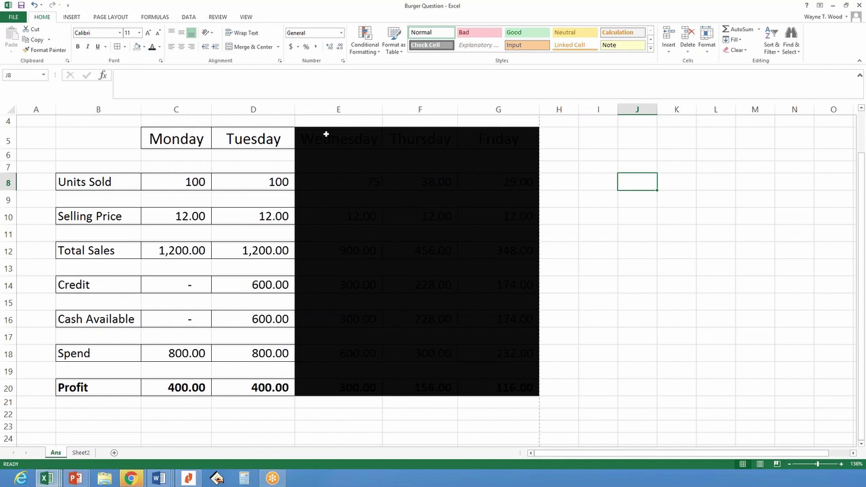
Remove the black fill from the Wednesday column, cells E5 to E20
drag(325, 134, 312, 386)
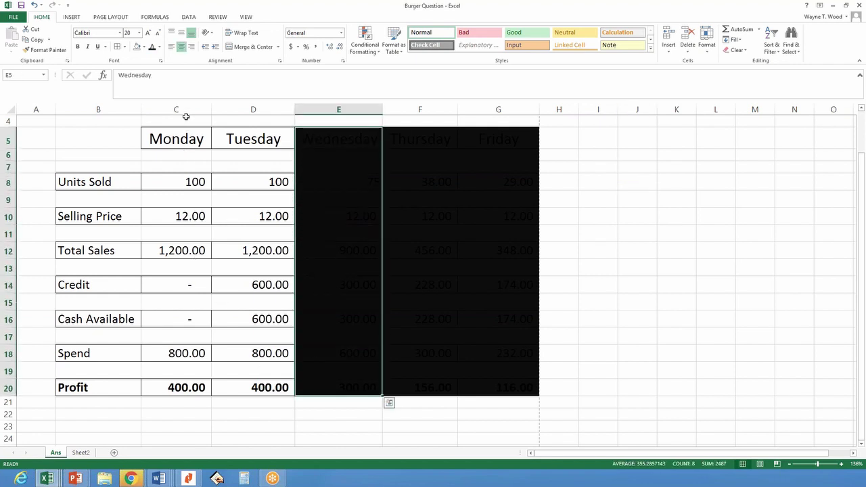
click(137, 46)
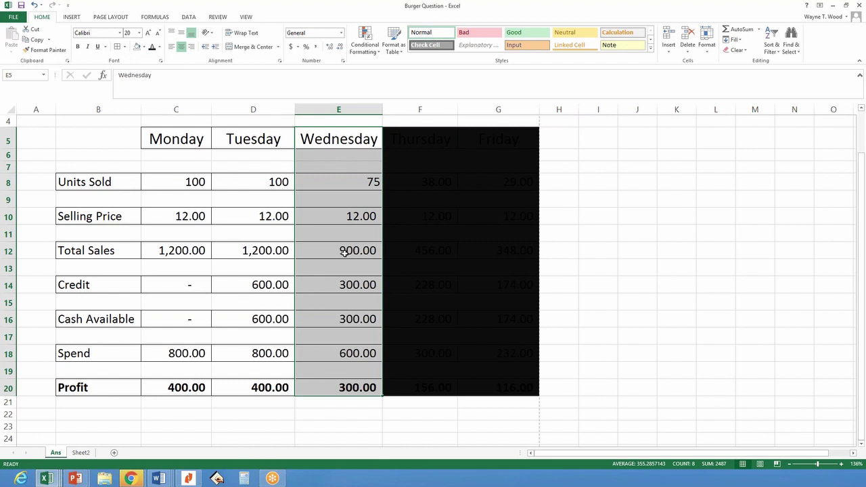
Set Wednesday's Credit and Cash Available amounts to 450 each
click(347, 286)
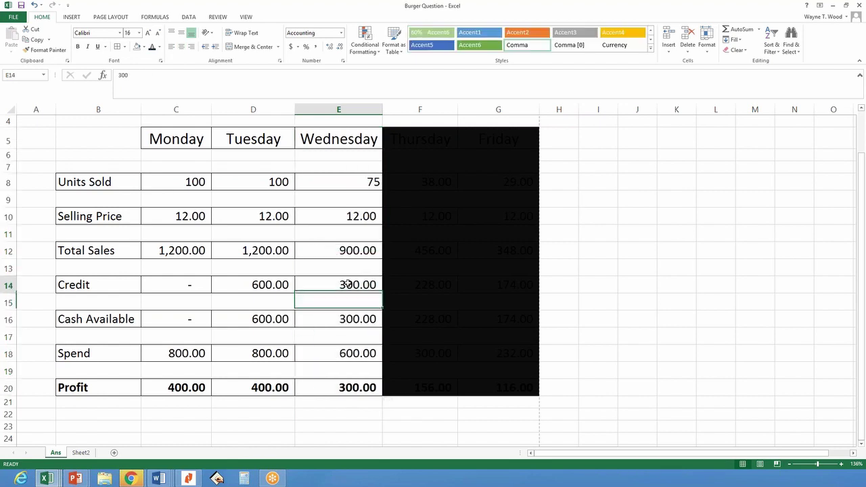
text(450)
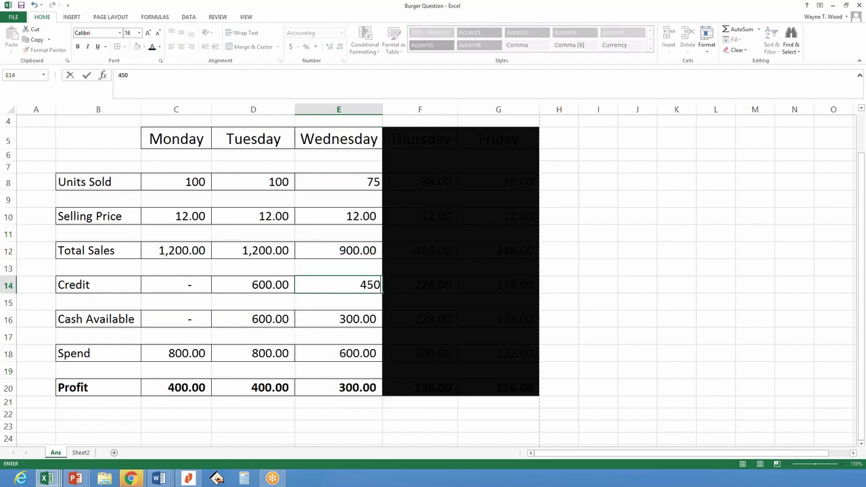
click(420, 319)
click(346, 319)
text(450)
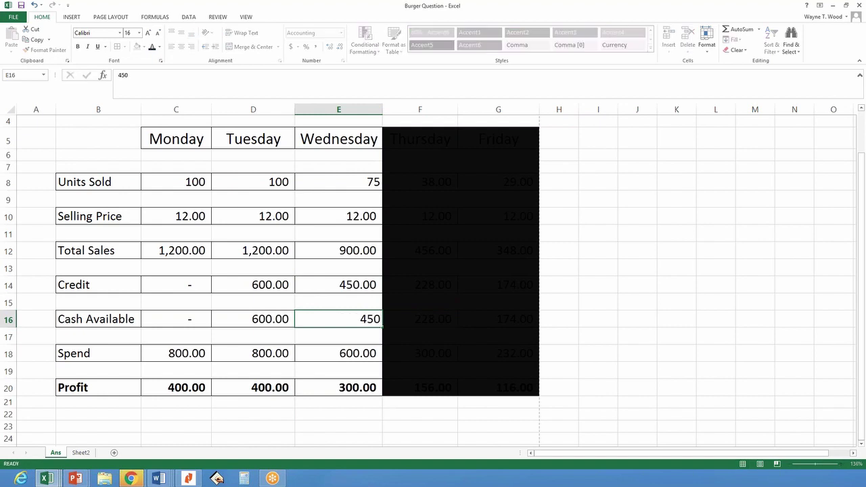
key(Return)
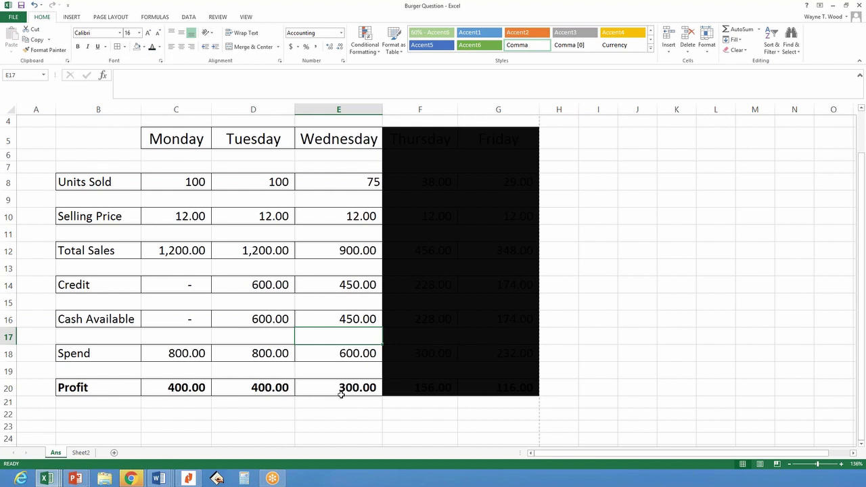
Remove the black fill from the Thursday column, cells F5 to F20
click(414, 135)
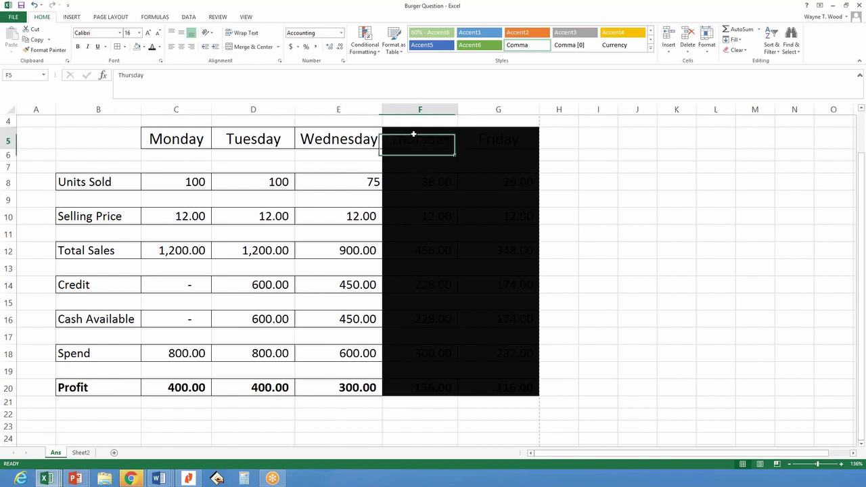
drag(413, 134, 409, 387)
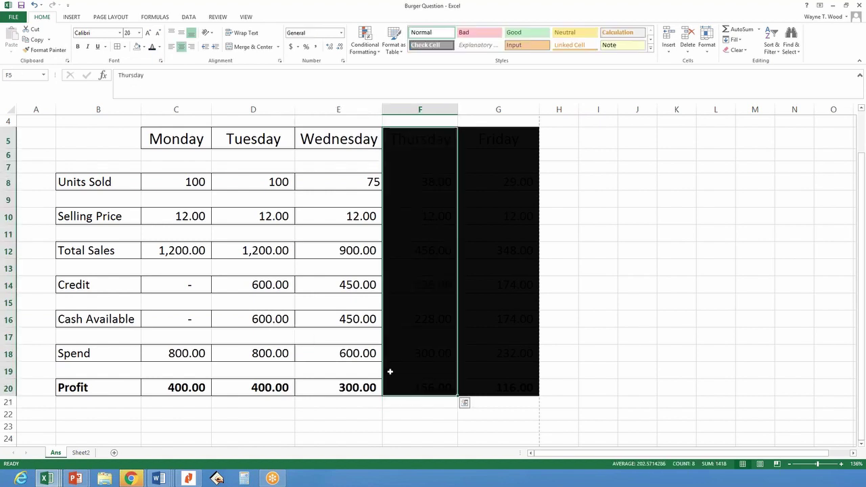
click(138, 49)
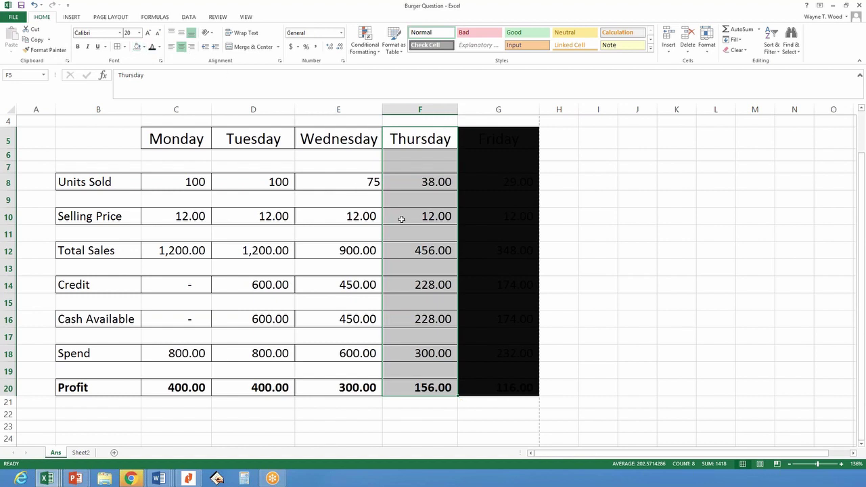
click(418, 252)
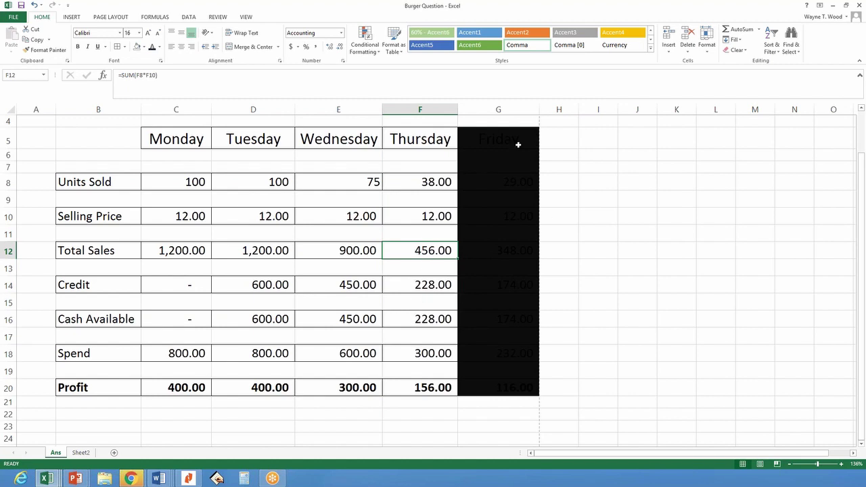
Remove the black fill from the Friday column, cells G5 to G20
drag(499, 134, 497, 388)
click(138, 49)
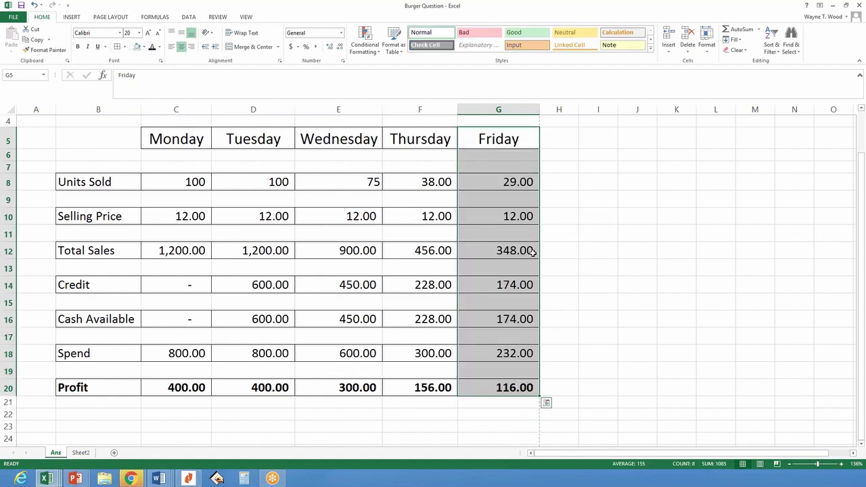
click(581, 286)
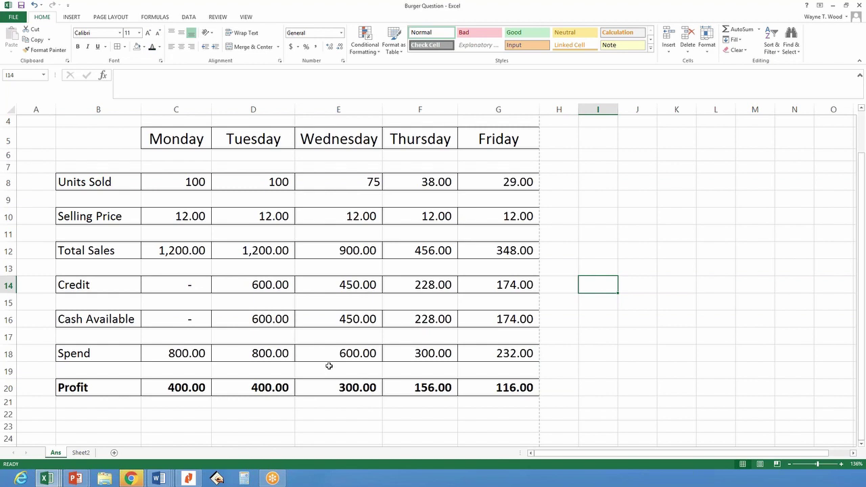
Switch to the PowerPoint presentation, start the slide show from the hamburger cart Example on slide 43, and move to the Cash Flow picture slide
click(833, 6)
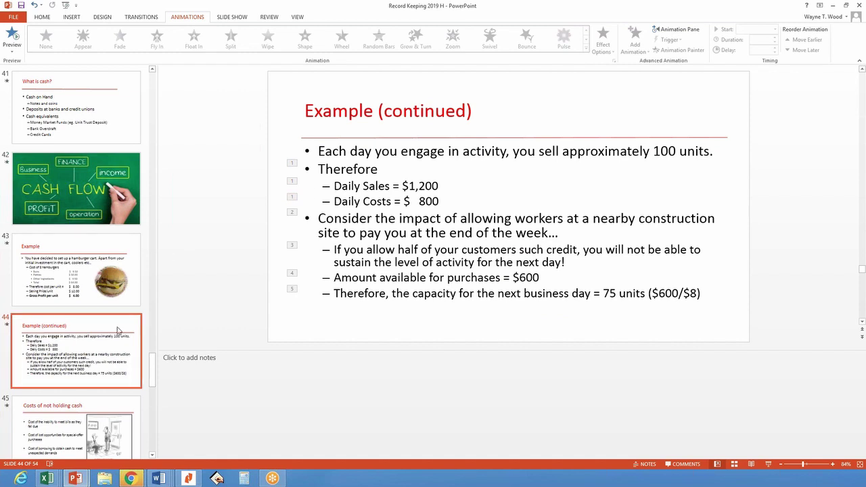
click(108, 296)
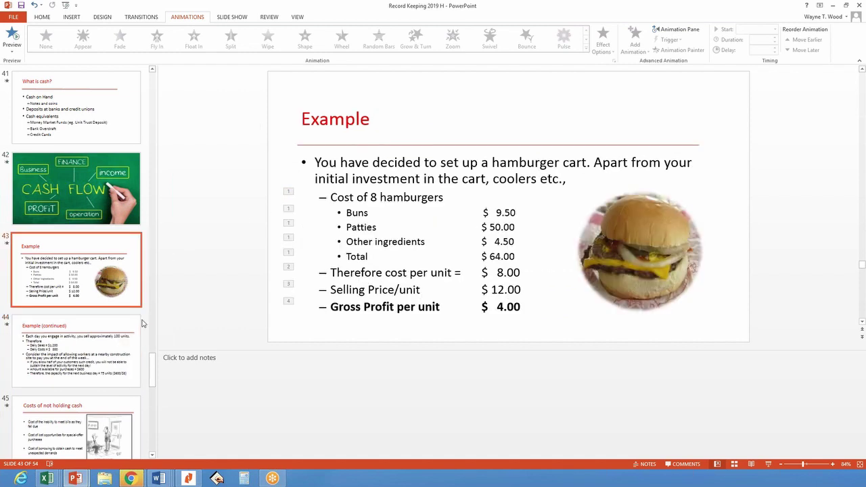
click(768, 465)
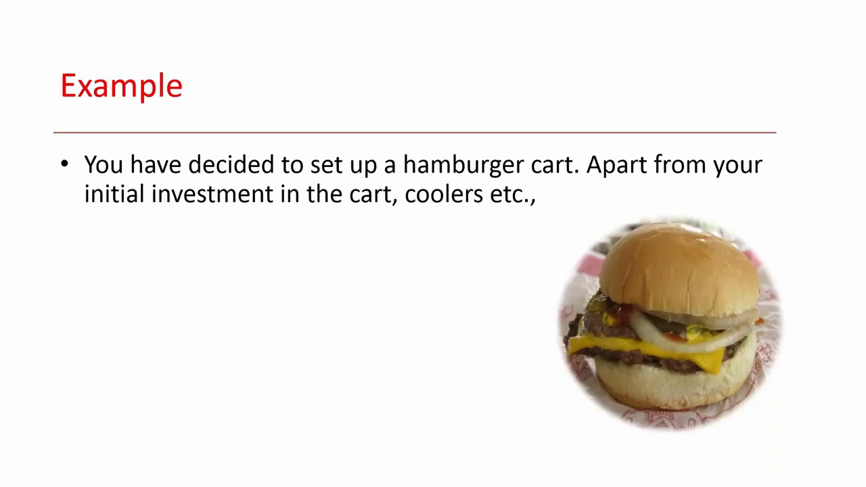
key(Right)
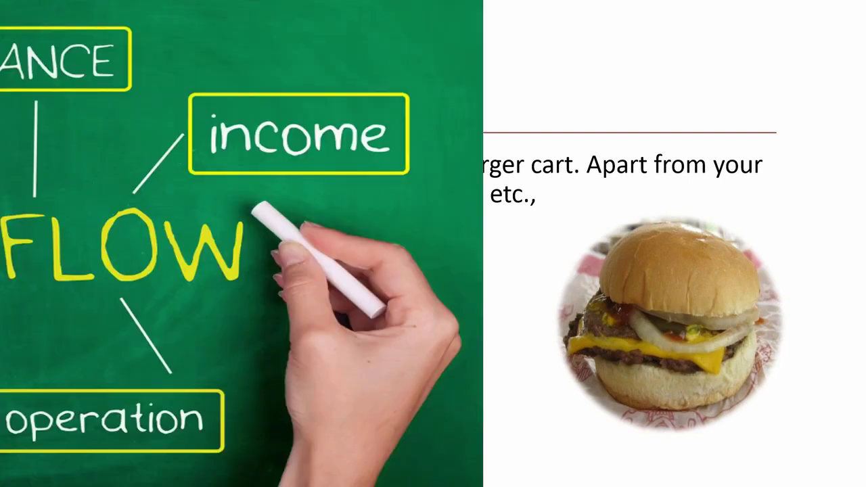
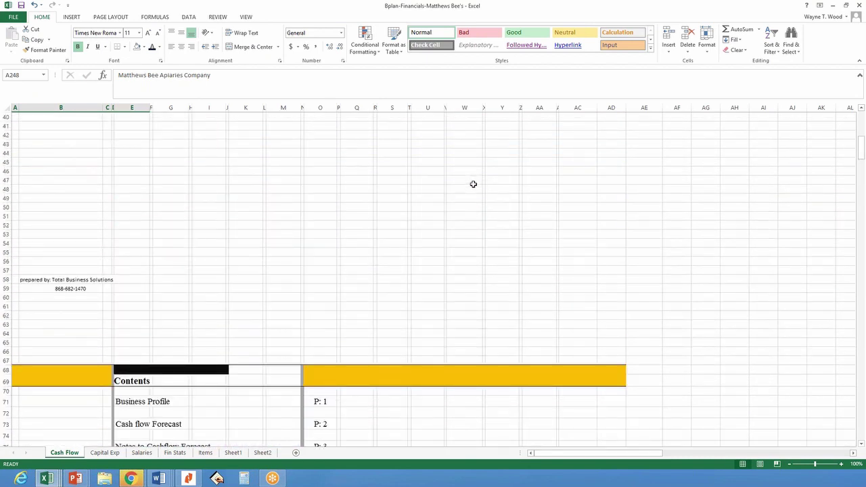
Examine the Financial Projections cover page, the contents list and the contact section on the Cash Flow sheet of the business plan workbook
scroll(473, 184, up, 2)
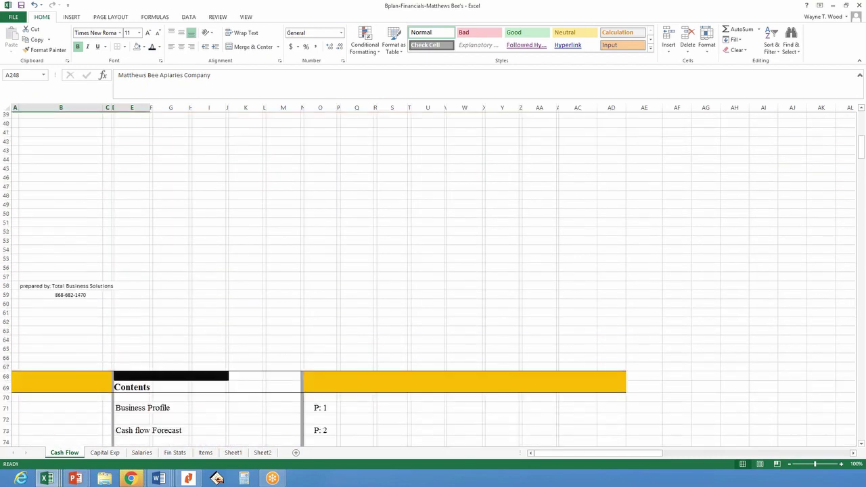
scroll(473, 186, up, 7)
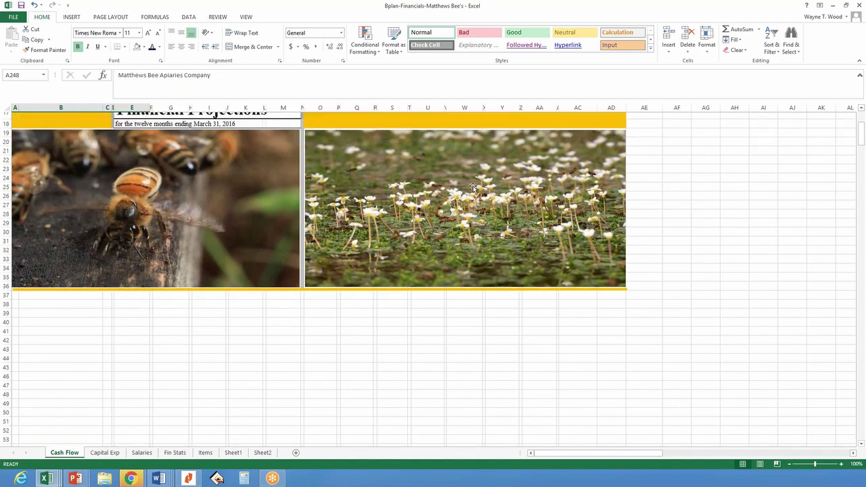
scroll(473, 187, up, 2)
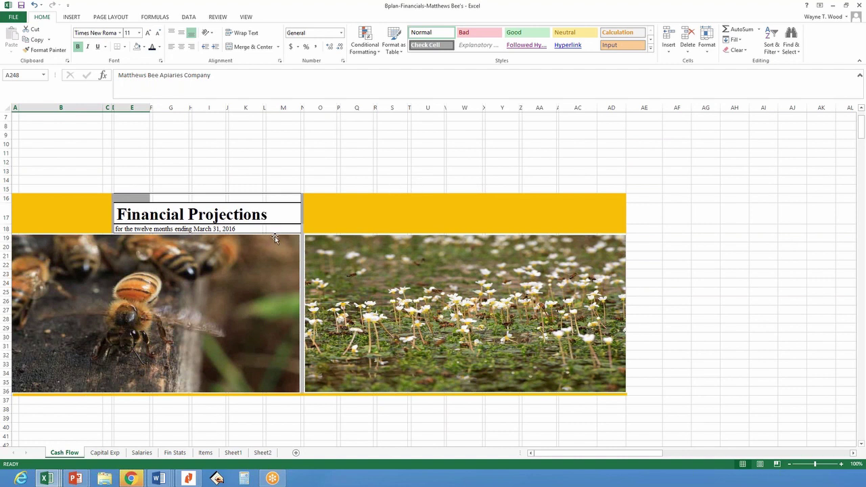
scroll(276, 237, down, 1)
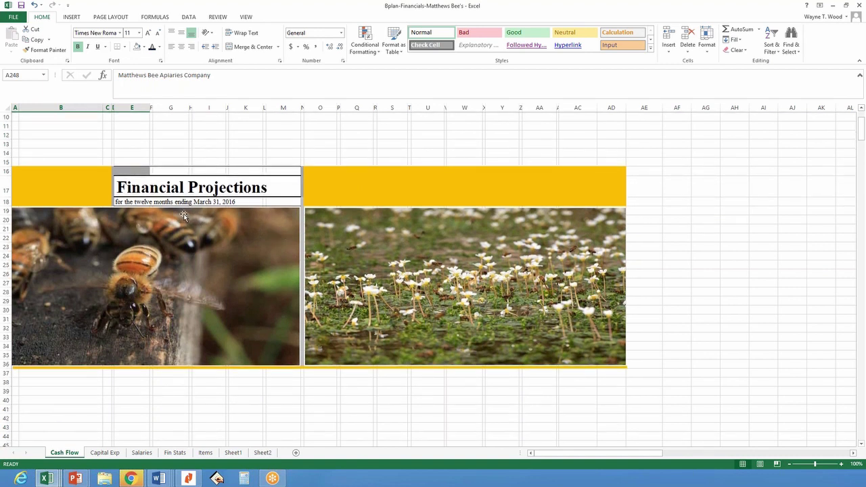
scroll(183, 215, down, 3)
scroll(184, 214, down, 16)
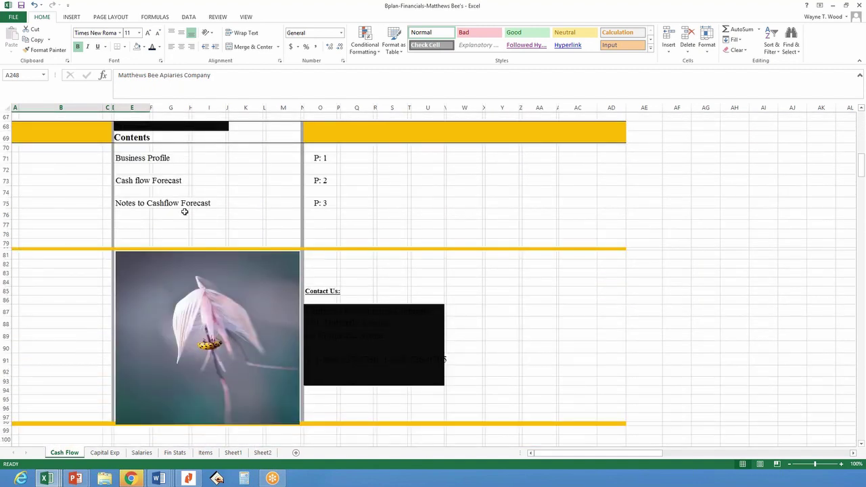
scroll(184, 212, down, 2)
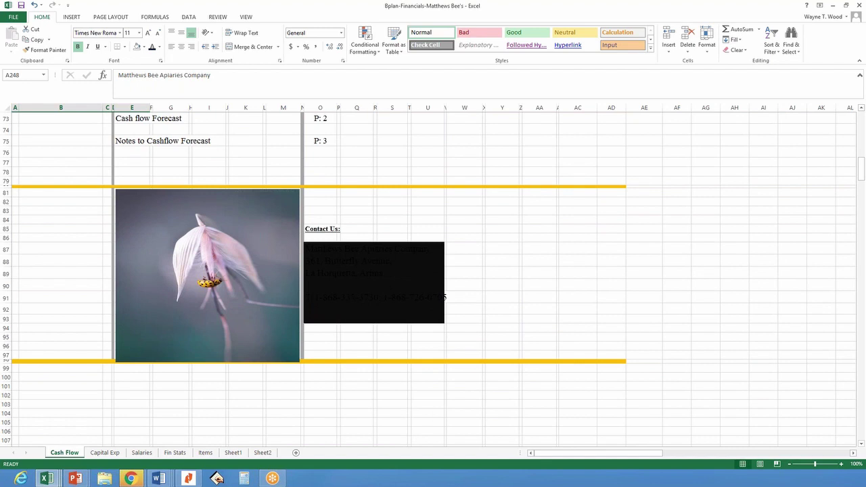
scroll(306, 216, up, 2)
scroll(307, 216, down, 1)
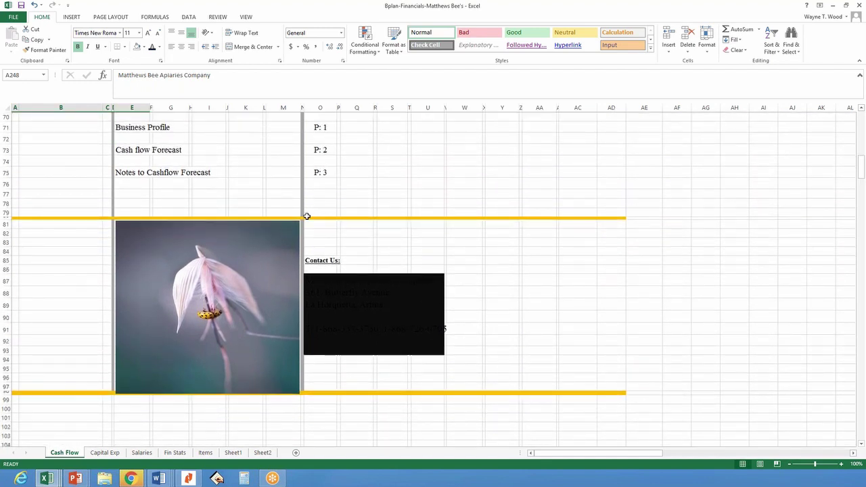
scroll(329, 271, down, 1)
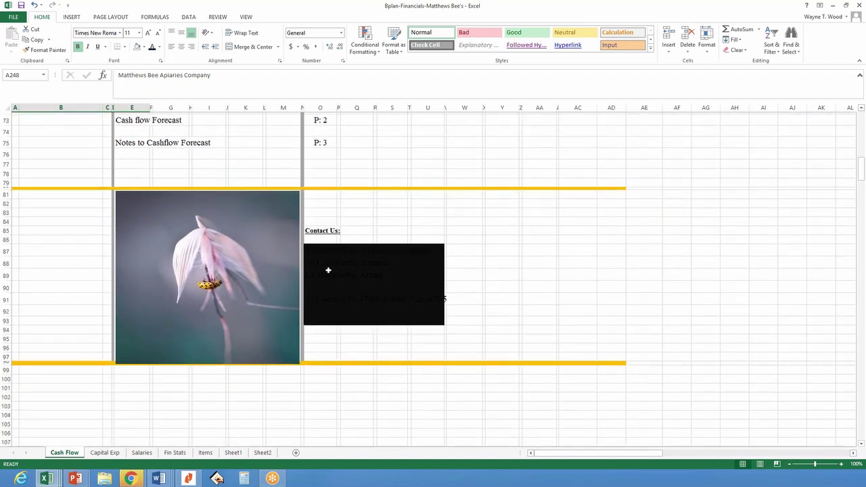
Read through the business profile on the Cash Flow sheet, from the principal activities to the bank request and conclusion
scroll(329, 270, down, 12)
scroll(324, 260, down, 2)
scroll(324, 260, down, 4)
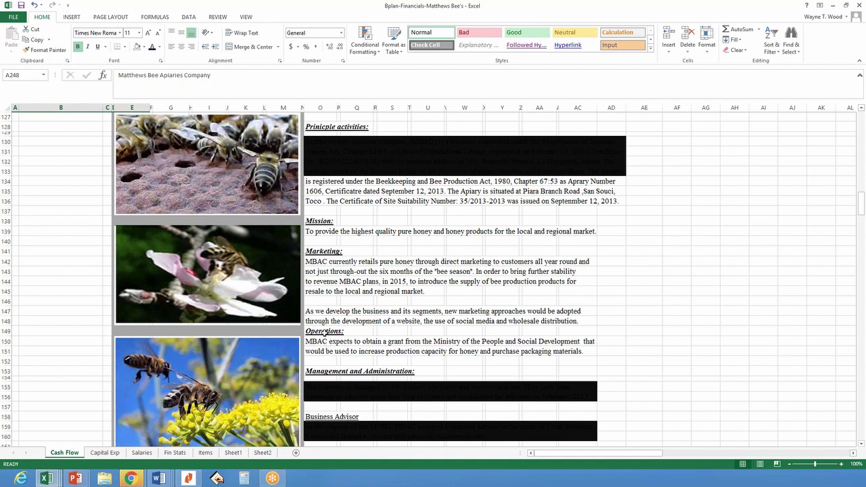
scroll(325, 332, down, 1)
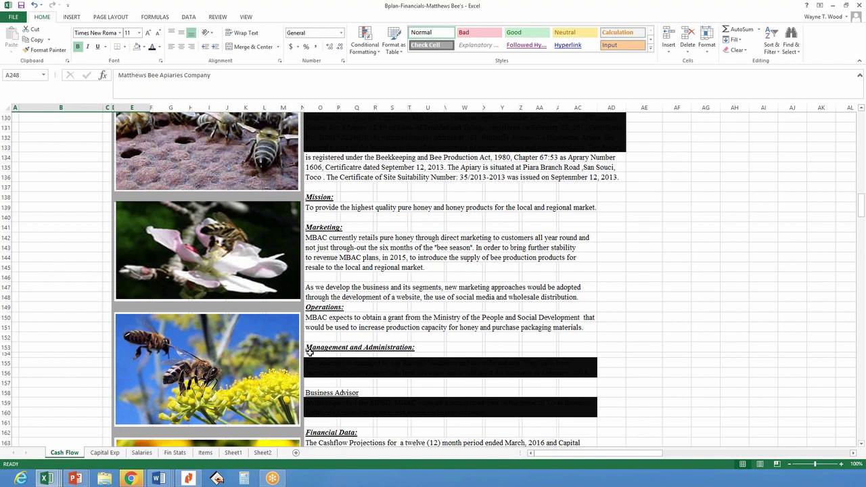
scroll(312, 402, down, 1)
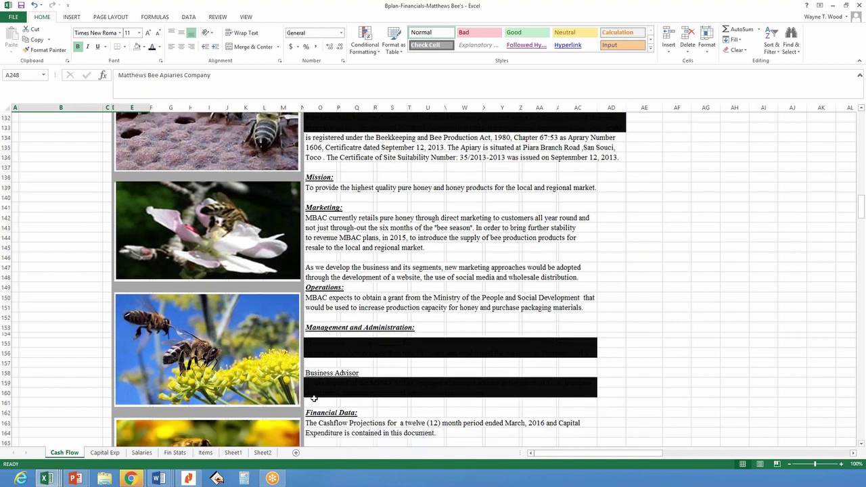
scroll(314, 386, down, 1)
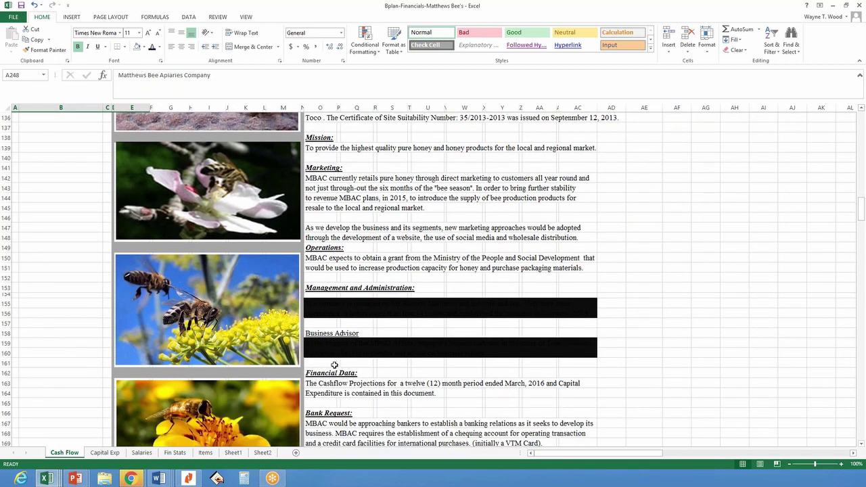
scroll(331, 365, down, 1)
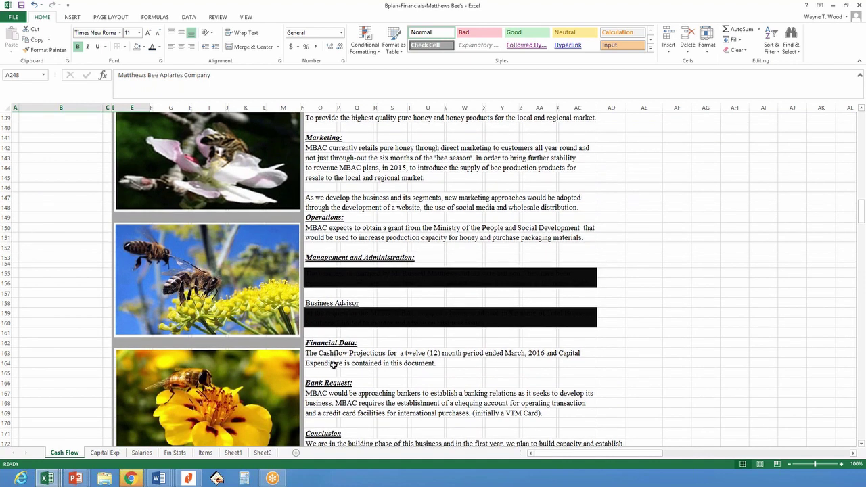
scroll(333, 364, down, 1)
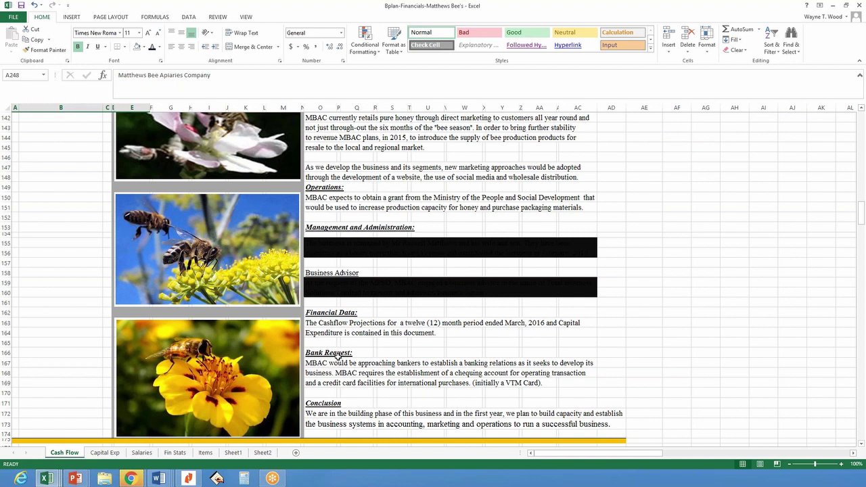
Examine the inflows section of the twelve-month Cashflow Forecast on the Cash Flow sheet, from Sales-Honey to Contribution, at 130% zoom
scroll(284, 365, down, 1)
scroll(284, 366, down, 10)
scroll(262, 311, down, 5)
scroll(268, 308, down, 1)
scroll(267, 308, up, 1)
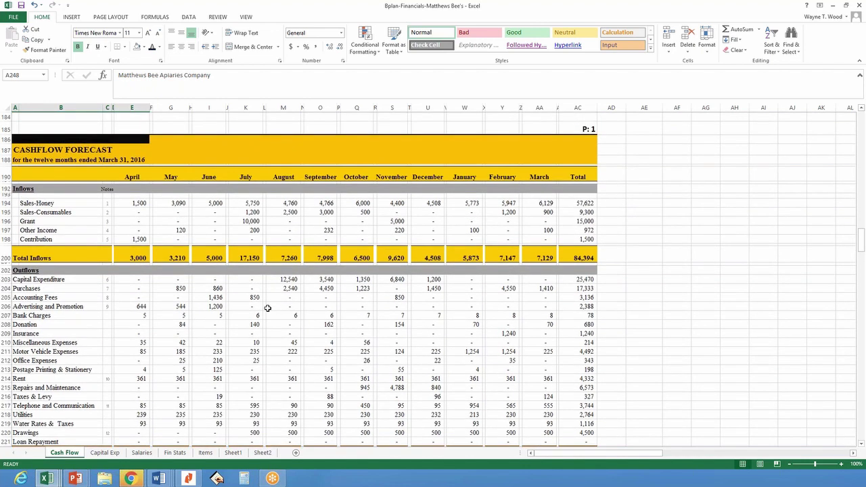
scroll(267, 309, down, 1)
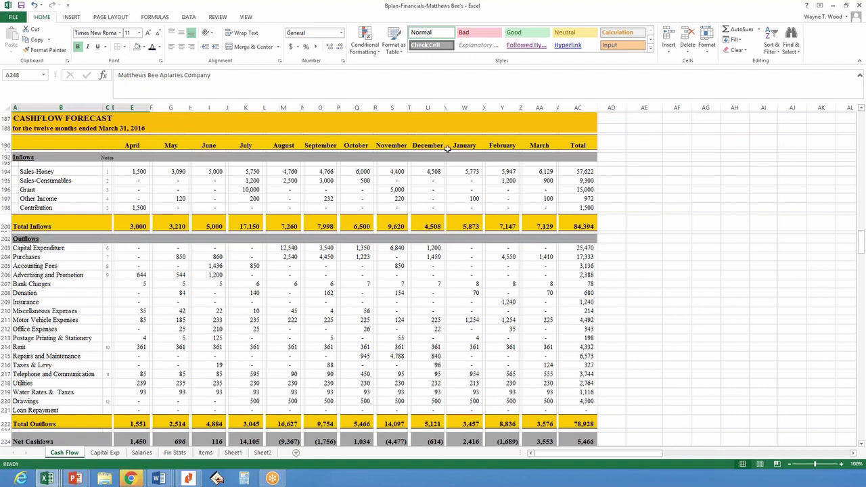
click(821, 466)
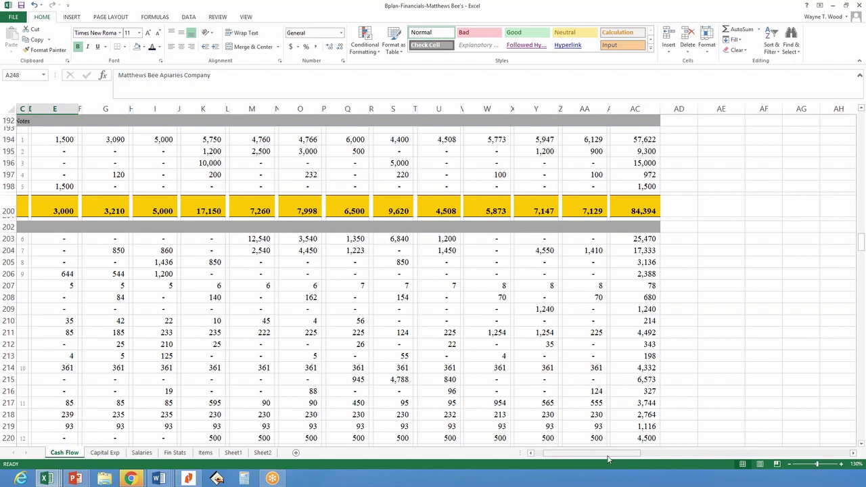
drag(606, 459, 594, 459)
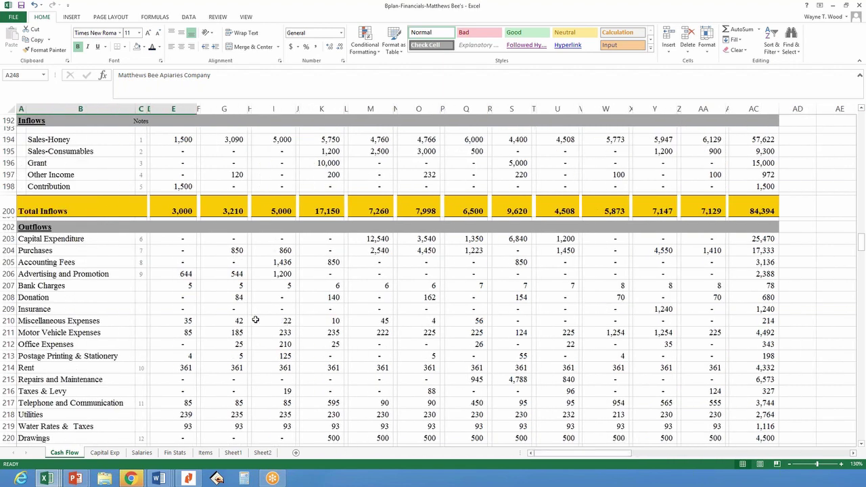
scroll(251, 324, up, 2)
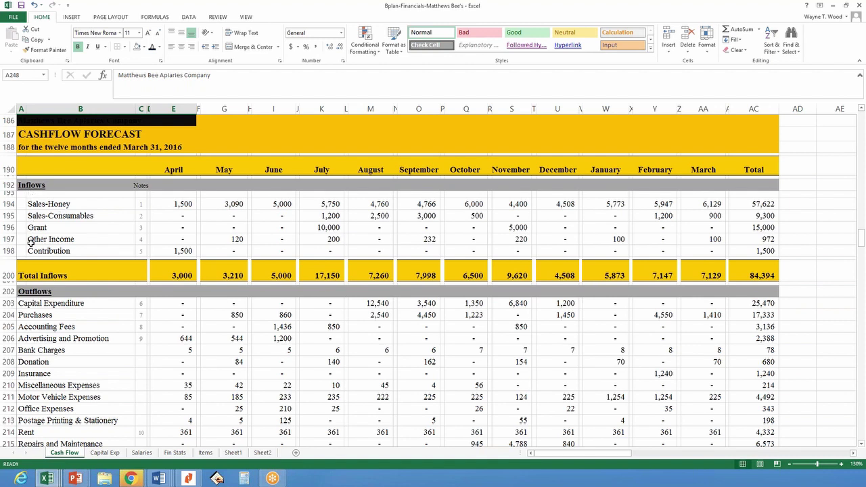
Review the forecast's monthly outflows, total outflows, net cashflows and balance carried forward against the inflows
scroll(36, 265, down, 5)
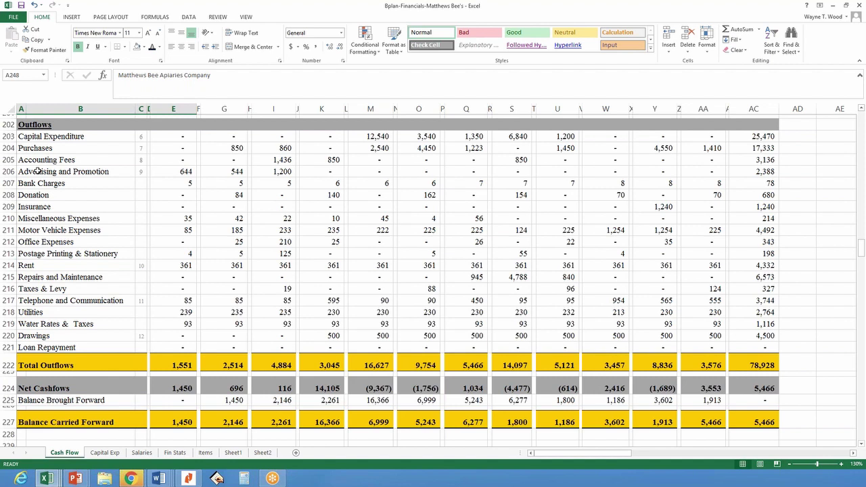
scroll(94, 142, up, 4)
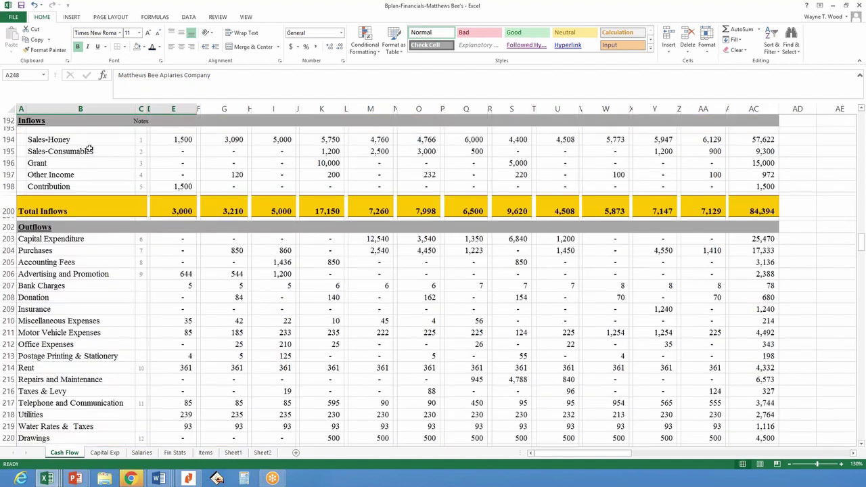
scroll(90, 147, up, 3)
scroll(89, 147, down, 1)
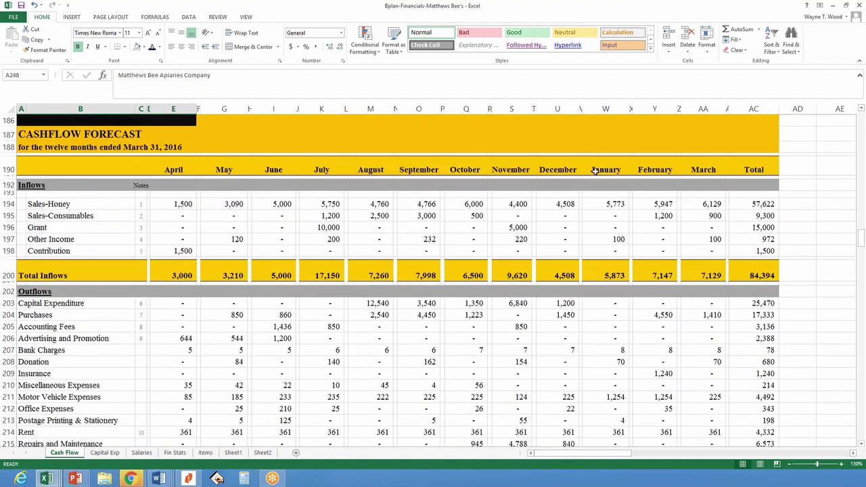
scroll(676, 169, down, 6)
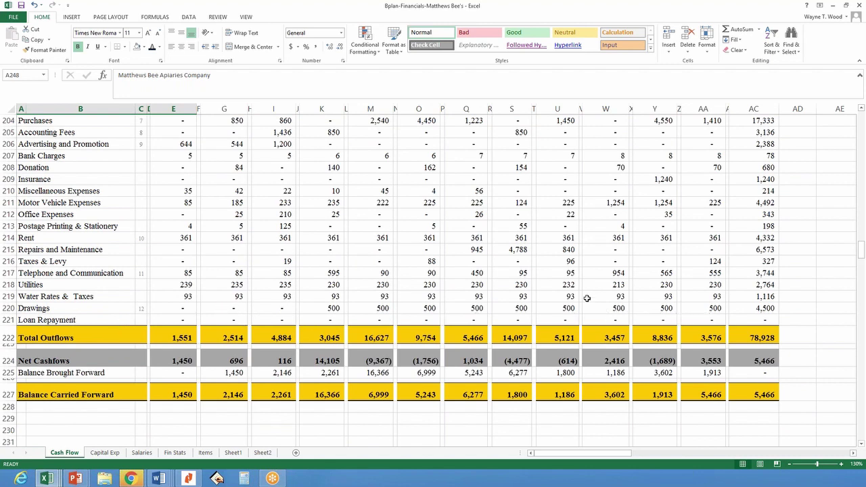
scroll(587, 298, down, 1)
scroll(587, 298, down, 2)
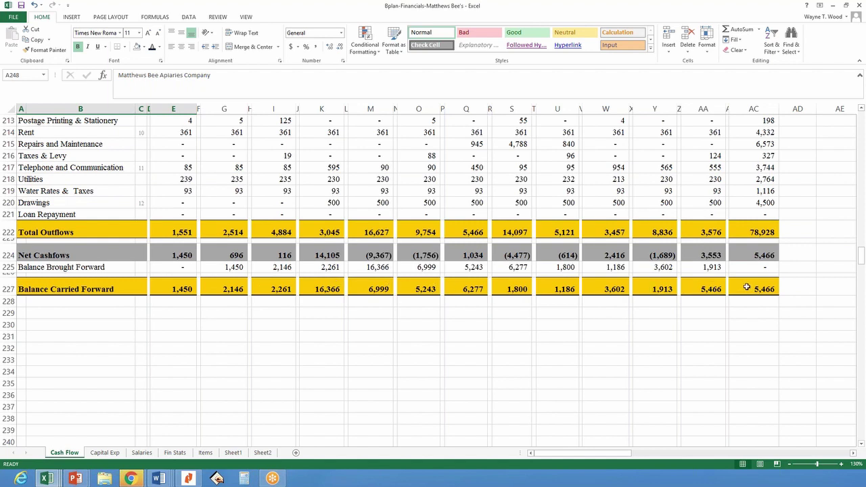
scroll(746, 287, up, 7)
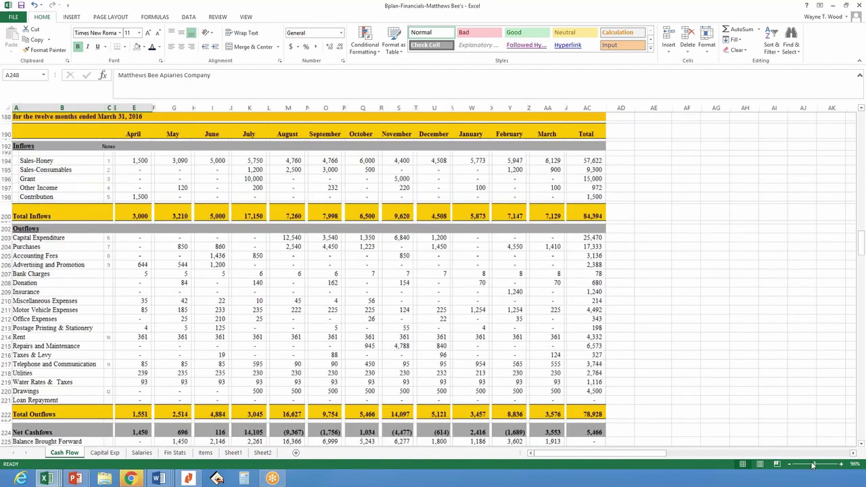
View the whole Cashflow Forecast from the month headings to Balance Carried Forward at 96% zoom
drag(817, 464, 814, 464)
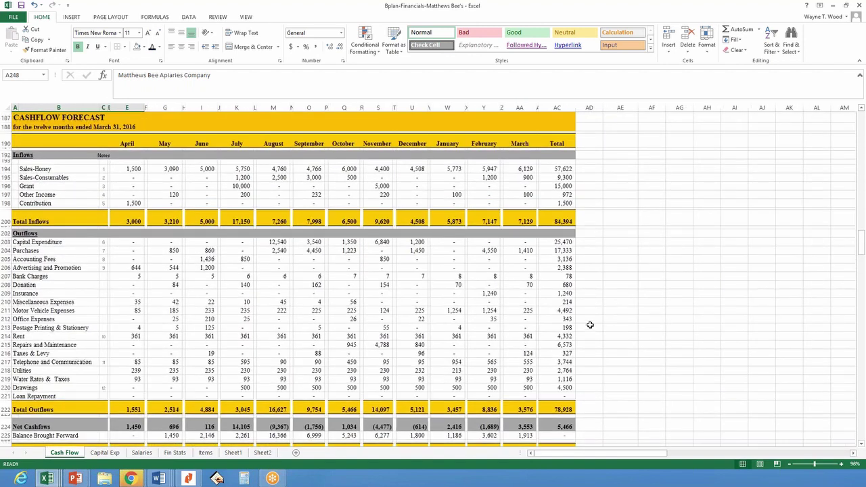
scroll(592, 323, down, 1)
scroll(592, 323, up, 1)
scroll(593, 323, down, 1)
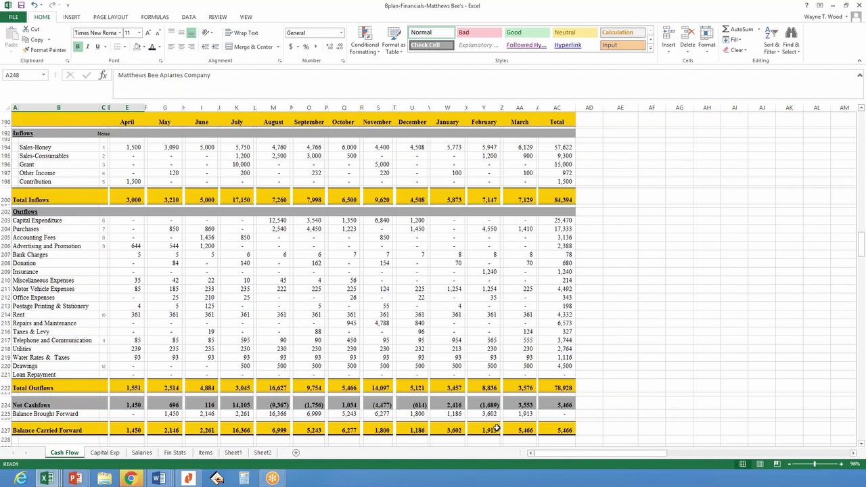
Read the numbered notes below the Cashflow Forecast, from Sales-Honey to Drawings, and relate them to the forecast's Notes column
scroll(379, 406, down, 5)
scroll(364, 399, down, 10)
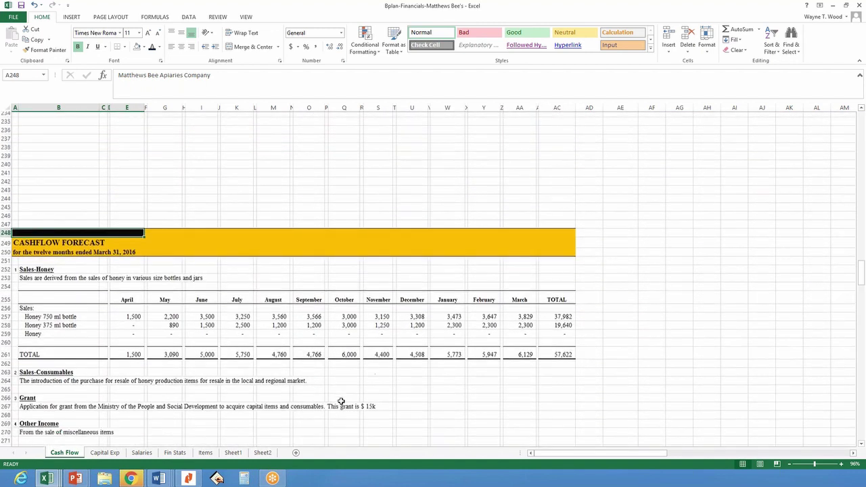
scroll(341, 402, down, 4)
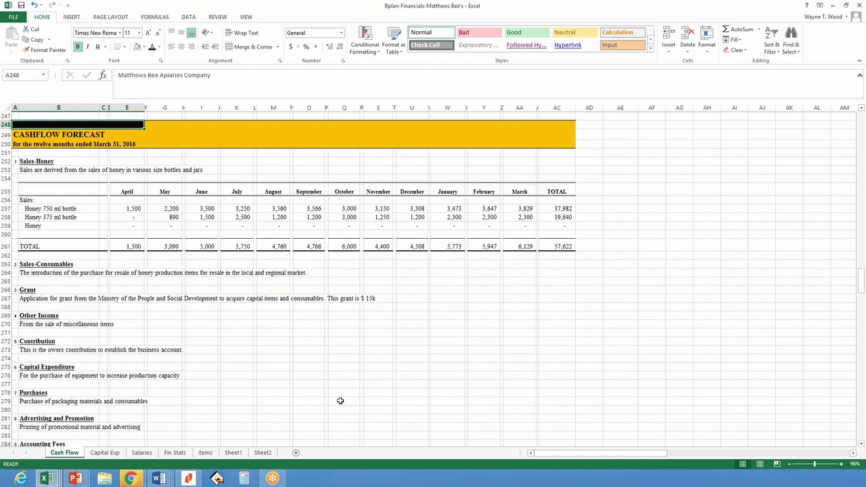
scroll(341, 400, down, 1)
scroll(338, 402, up, 18)
scroll(340, 387, up, 1)
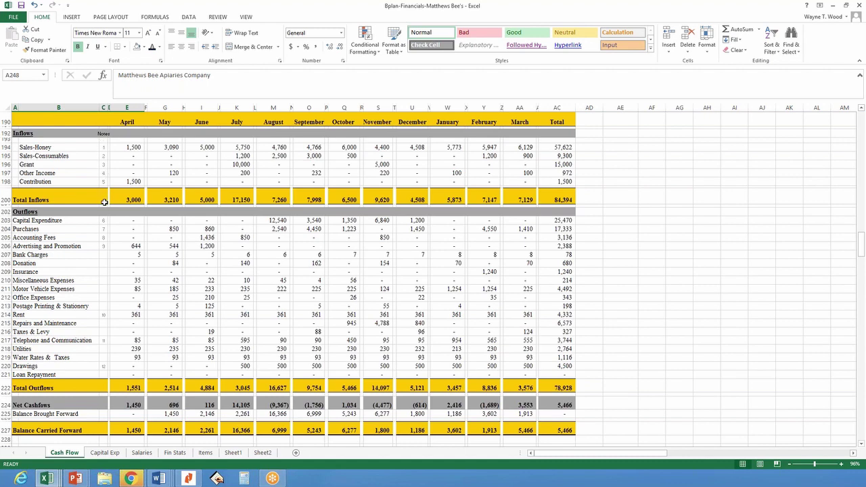
scroll(104, 246, down, 18)
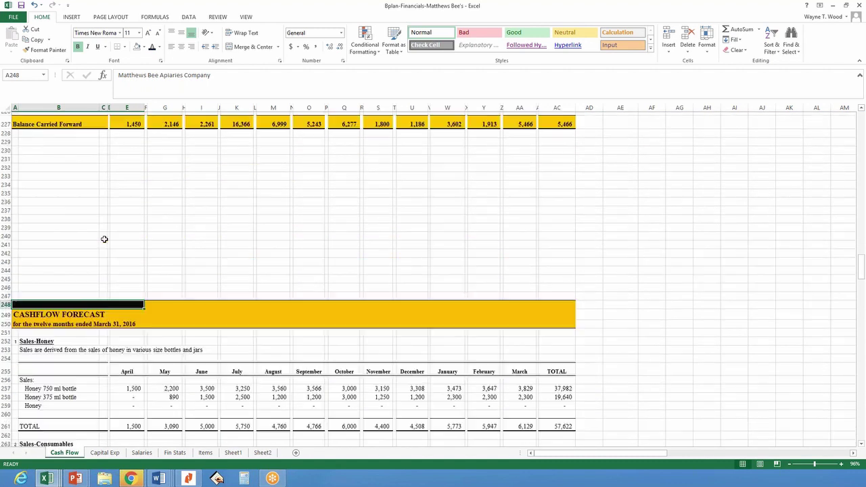
scroll(105, 237, down, 2)
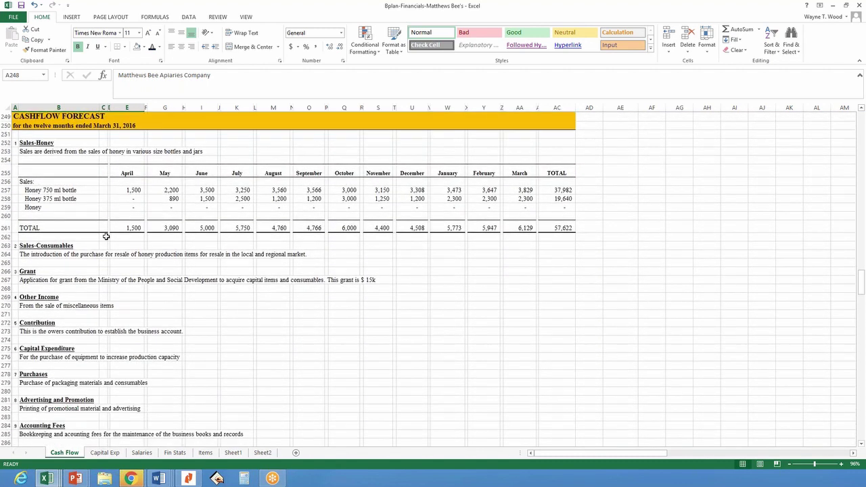
scroll(107, 236, up, 1)
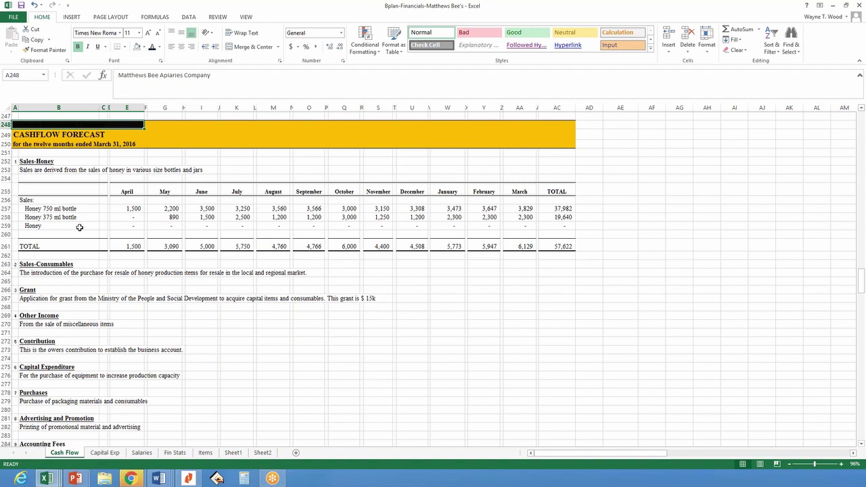
scroll(45, 280, down, 3)
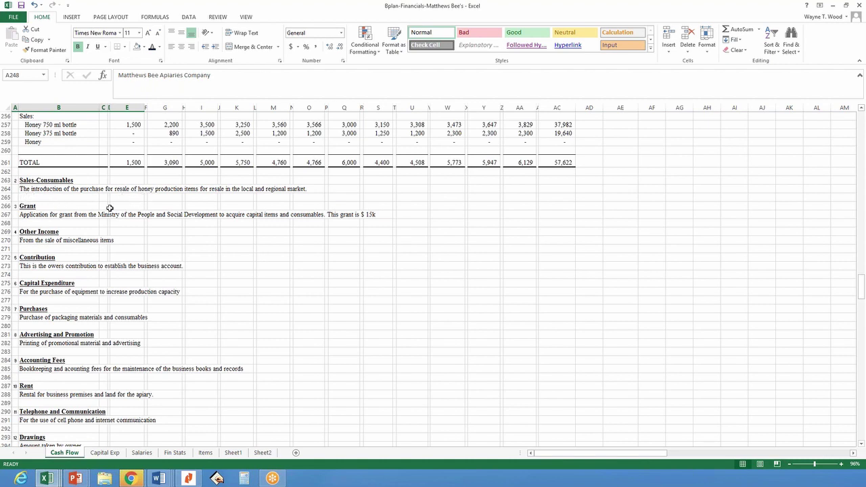
scroll(101, 223, down, 2)
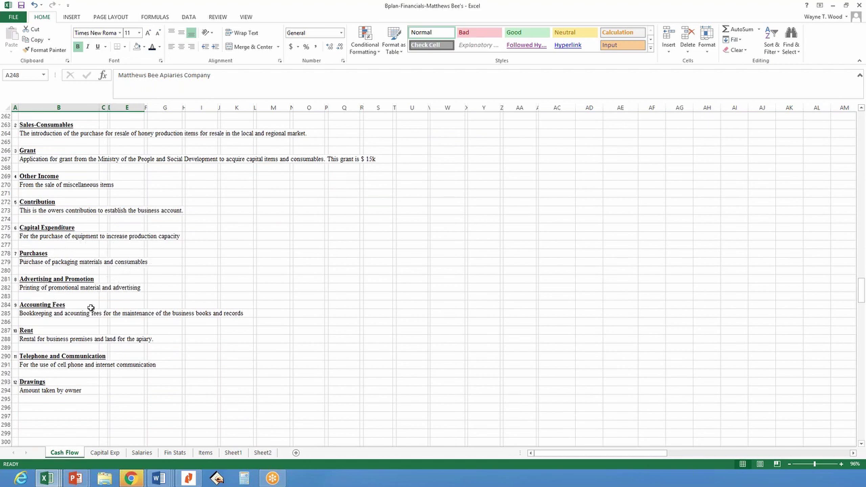
Return from the notes to the main Cashflow Forecast table and view it from its title down to the net cashflows
scroll(84, 373, up, 15)
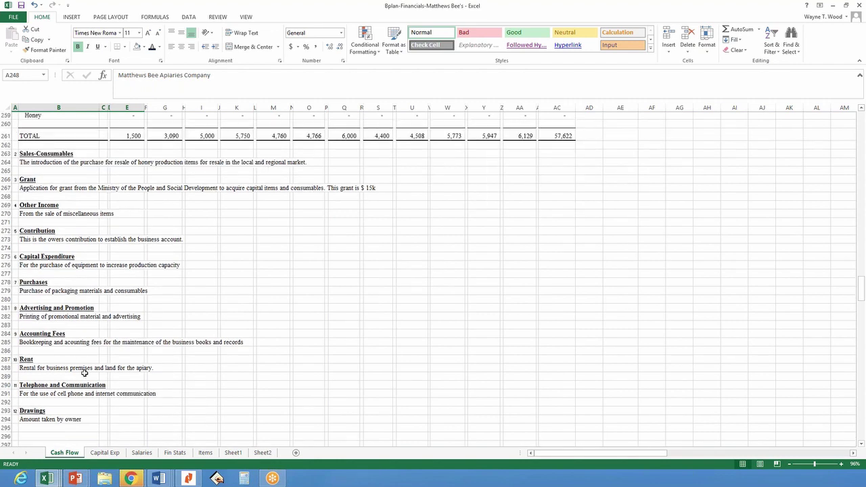
scroll(108, 347, up, 8)
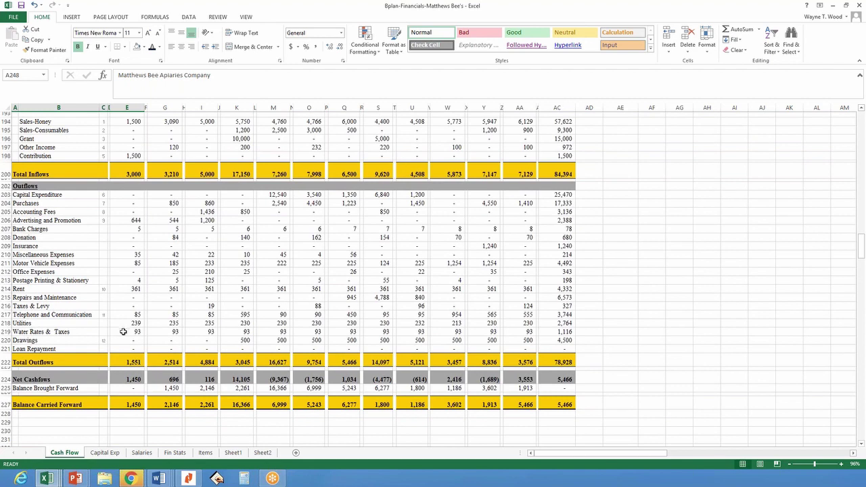
scroll(125, 331, up, 2)
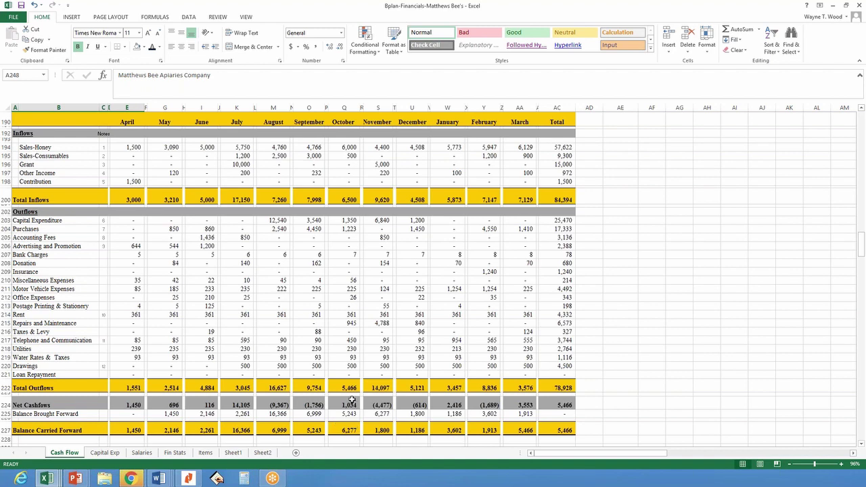
scroll(351, 401, up, 1)
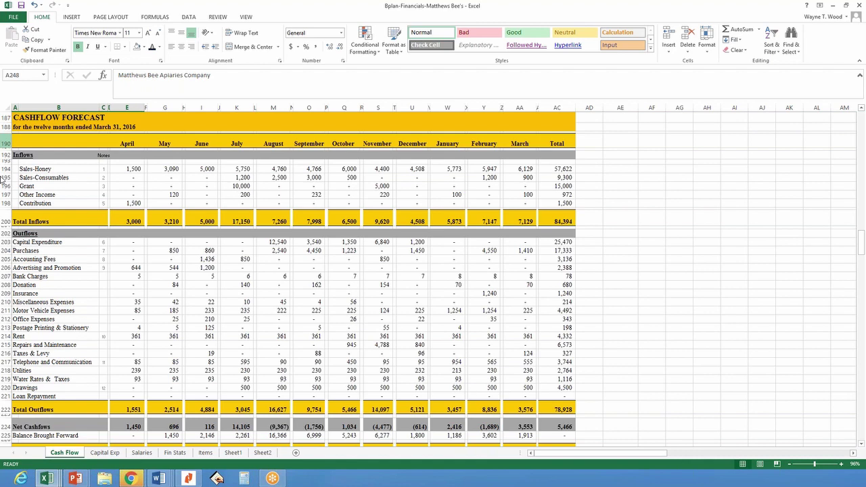
click(217, 478)
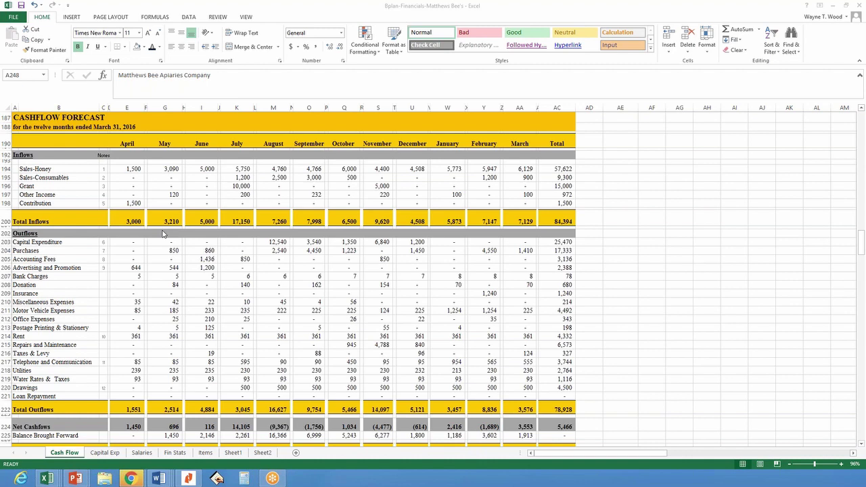
mouse_move(2, 4)
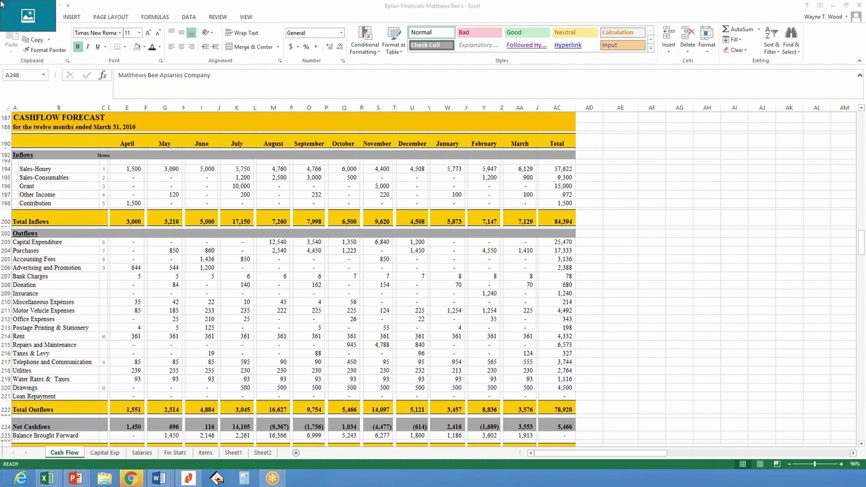
click(3, 26)
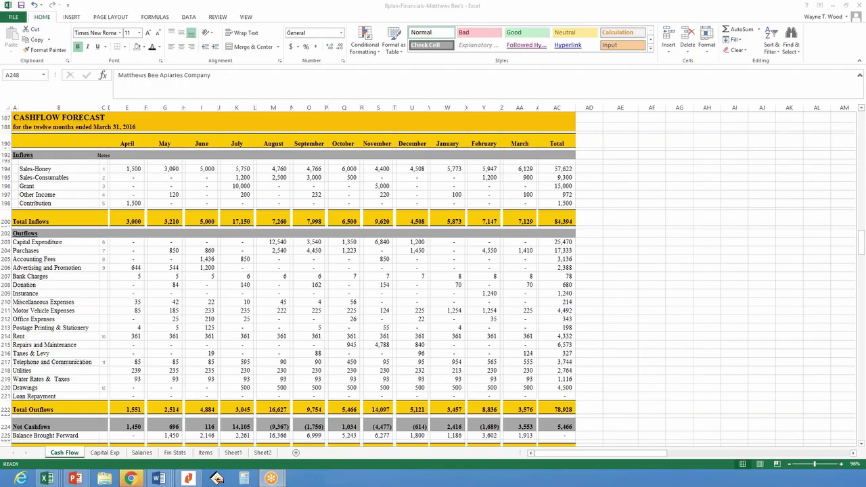